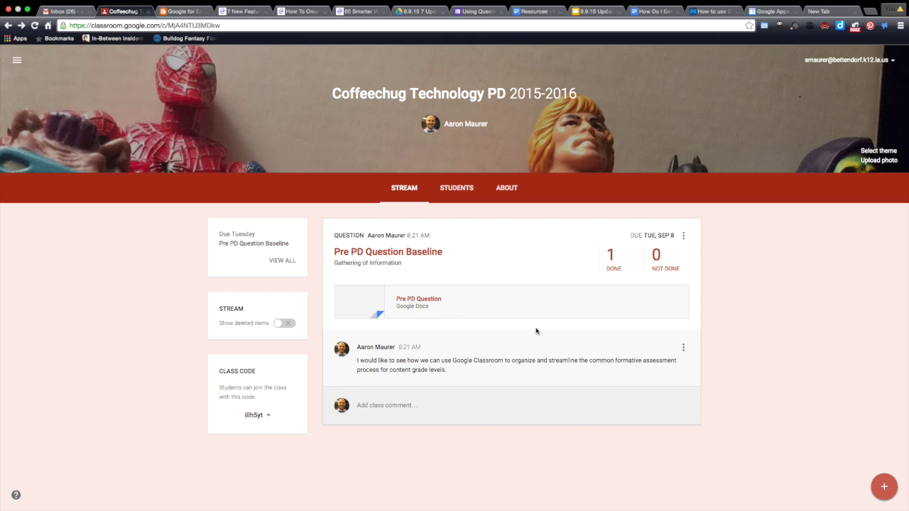
Step: Expand the + create menu and start a new Assignment in the Coffeechug Technology PD class
mouse_move(884, 488)
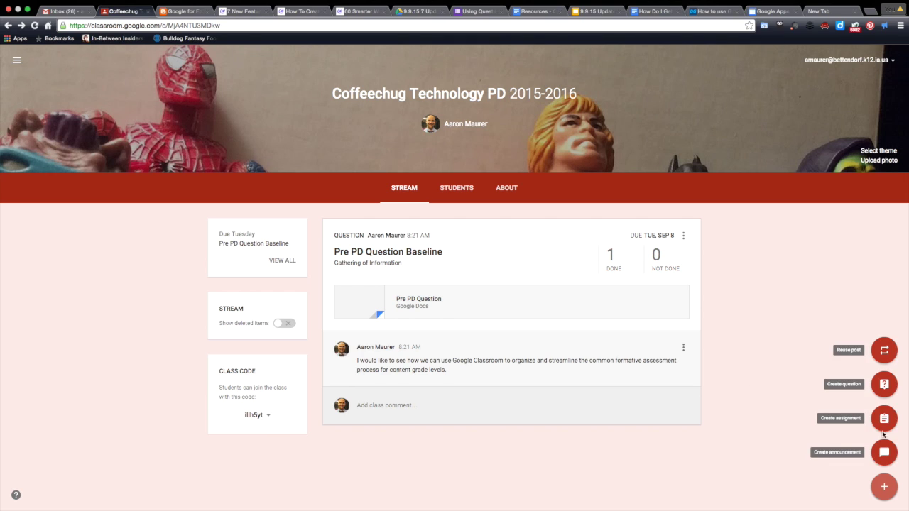
left_click(882, 386)
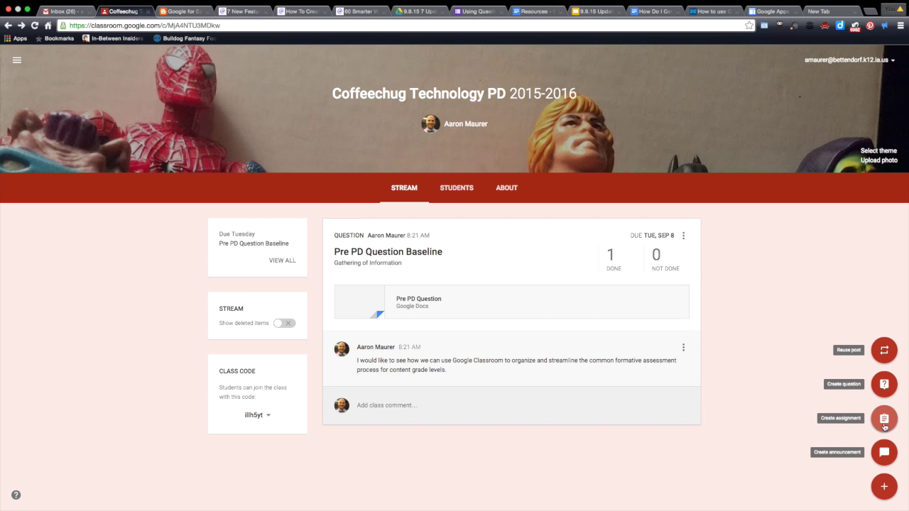
left_click(884, 420)
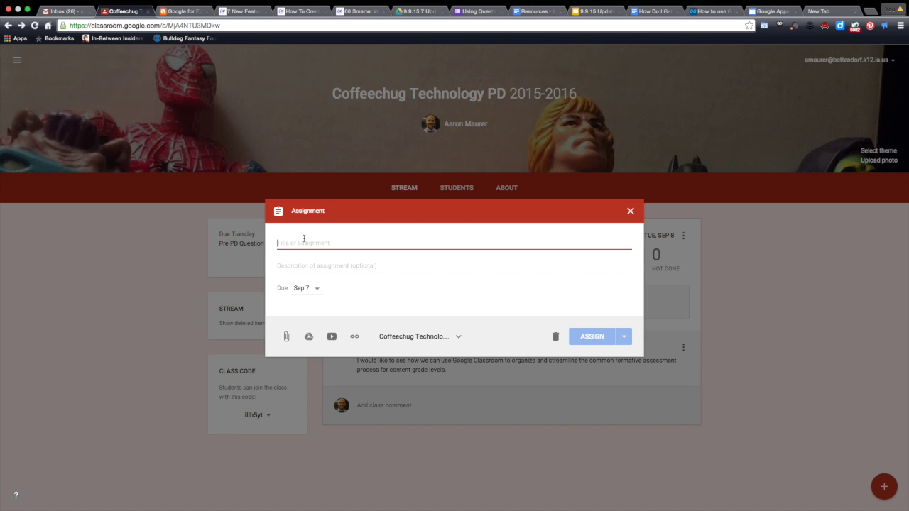
Step: Title the assignment 'Flipped PD: Learning About Creating A Question' with description 'Google Updates'
type("Flippi")
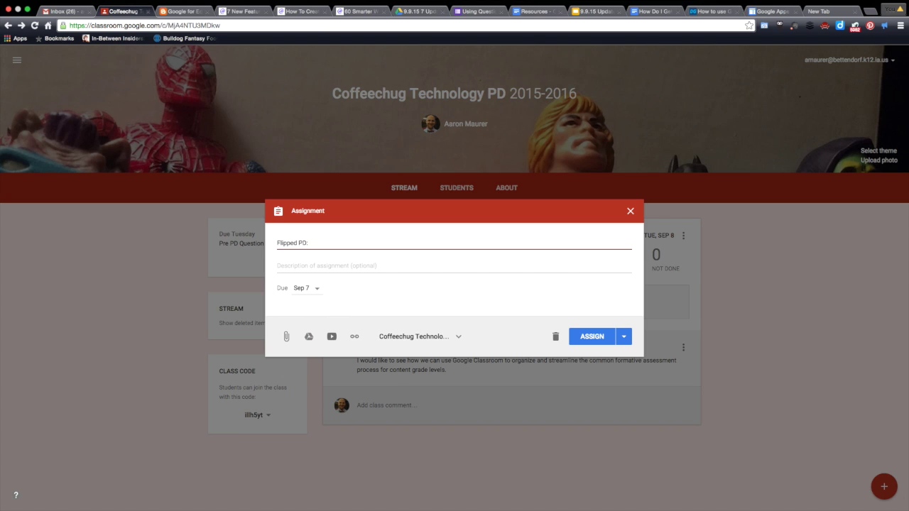
type("Learn")
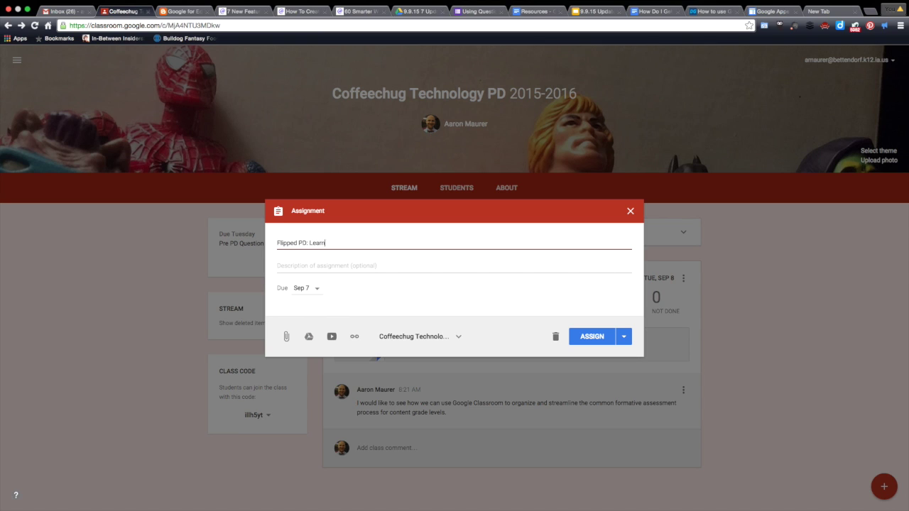
type("ing a")
type("About Creating ")
type("A Qeustio")
key("BackSpace")
key("BackSpace")
key("BackSpace")
type("uestio")
key("Tab")
type("Google C")
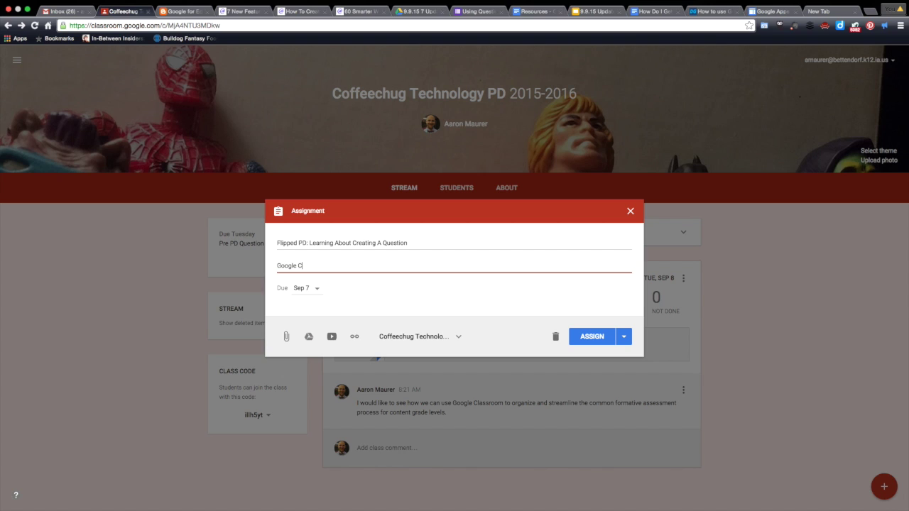
type("las")
key("BackSpace")
key("BackSpace")
key("BackSpace")
type("Updates")
left_click(316, 289)
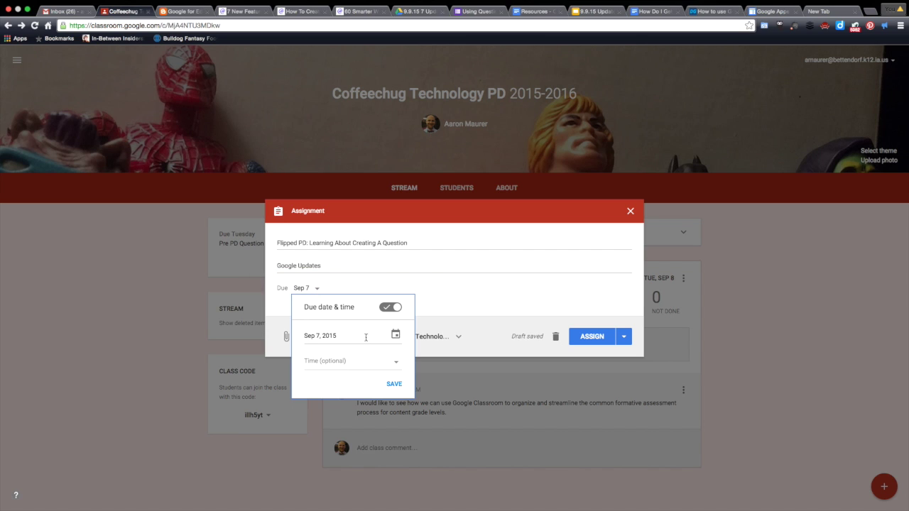
Step: Give the assignment a due date of September 9, 2015 at 1:00 PM
left_click(396, 335)
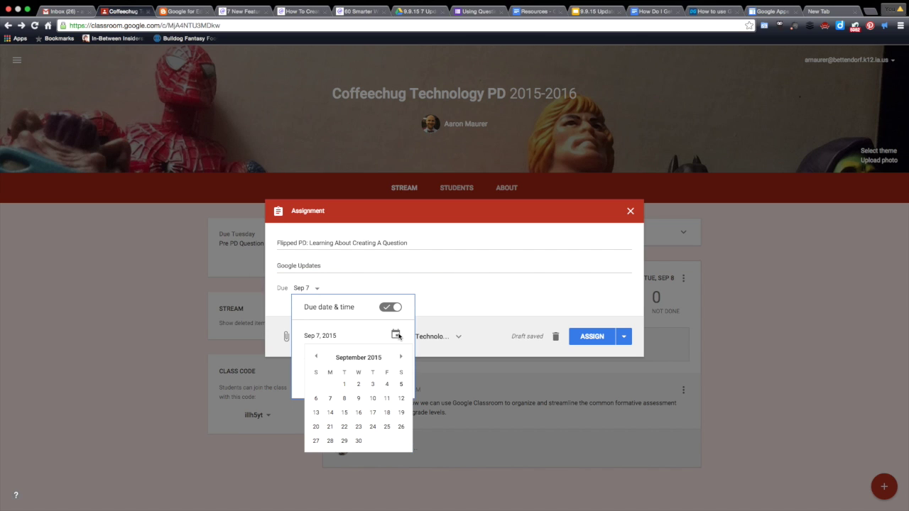
left_click(359, 398)
left_click(396, 336)
left_click(295, 365)
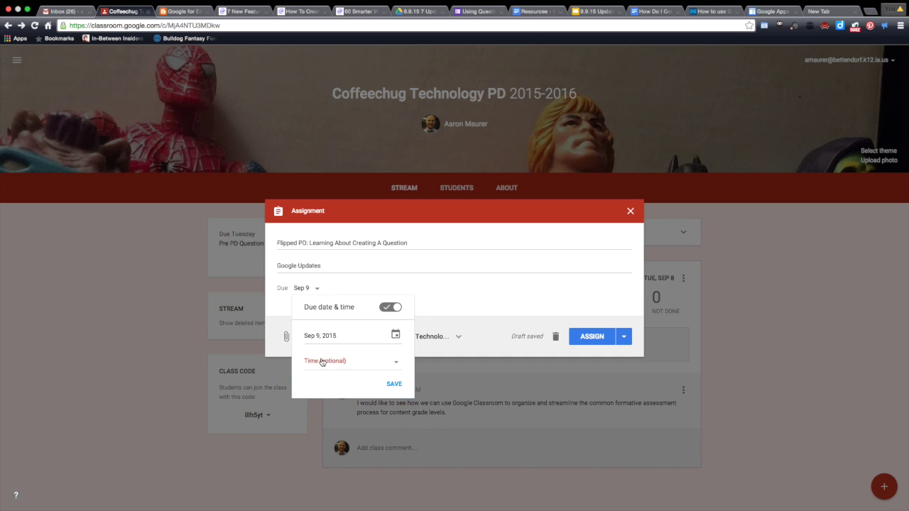
left_click(322, 363)
left_click(319, 361)
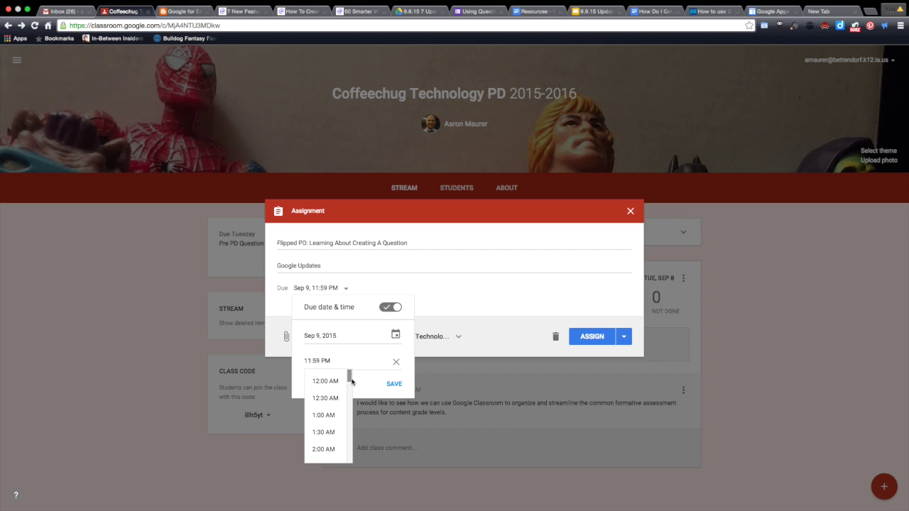
left_click_drag(348, 381, 349, 417)
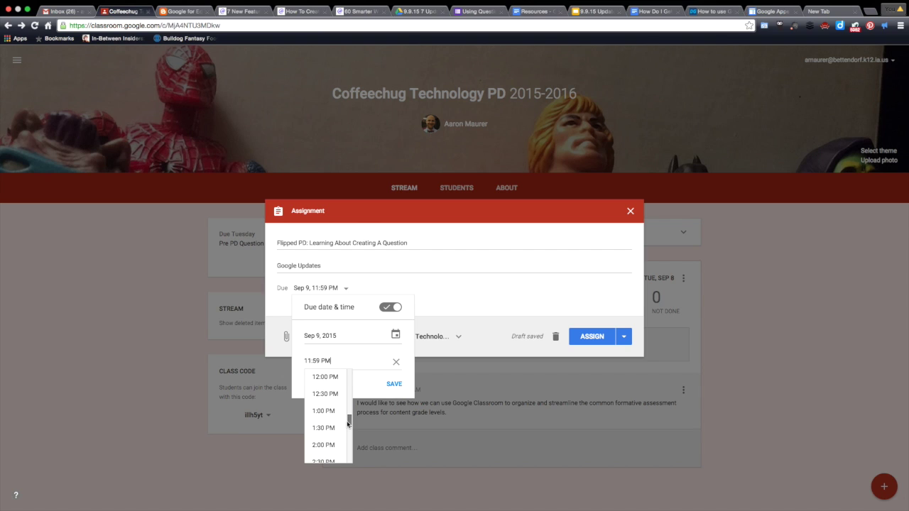
left_click(331, 415)
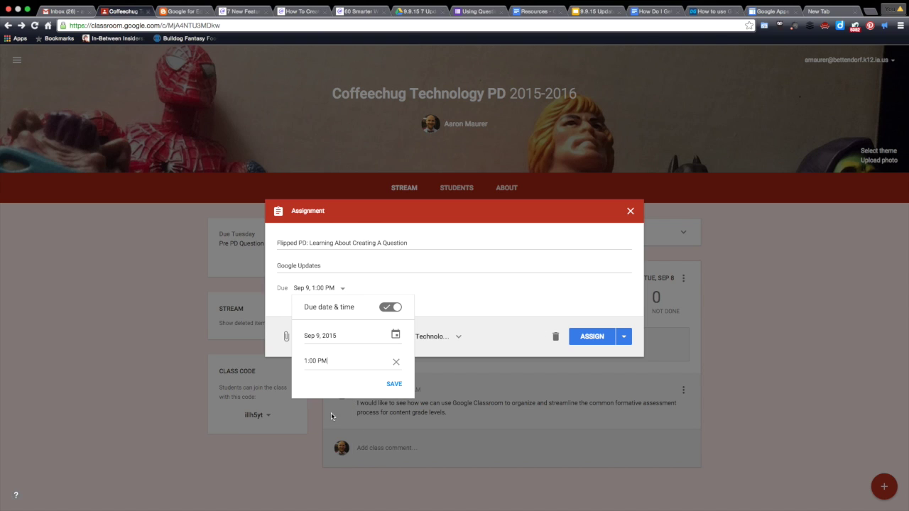
left_click(393, 384)
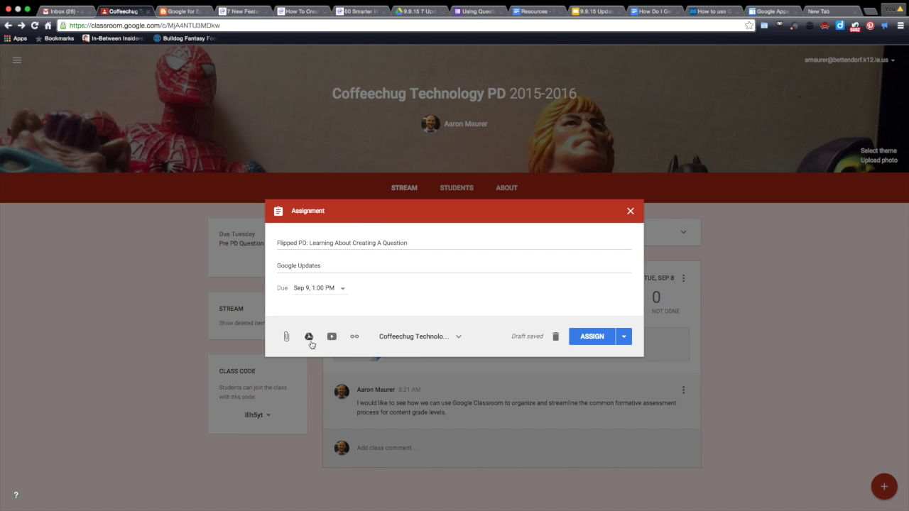
left_click(309, 339)
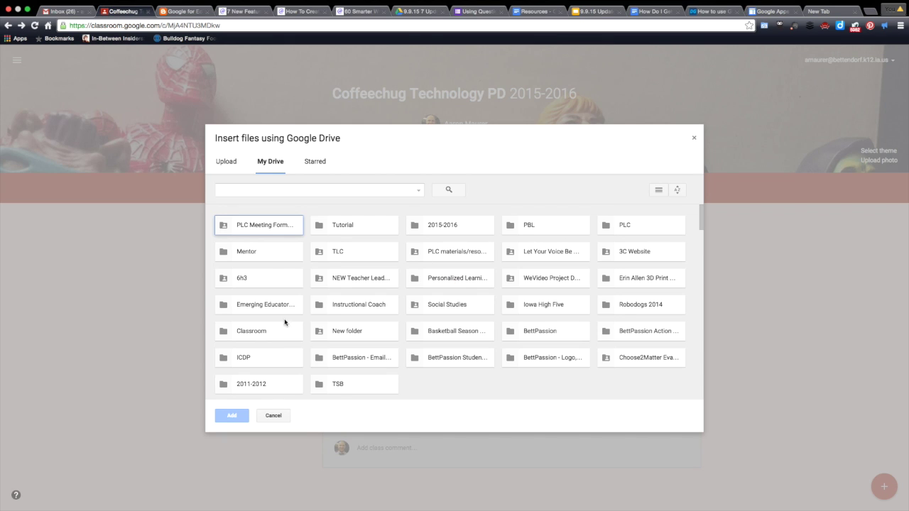
left_click(255, 329)
double_click(255, 329)
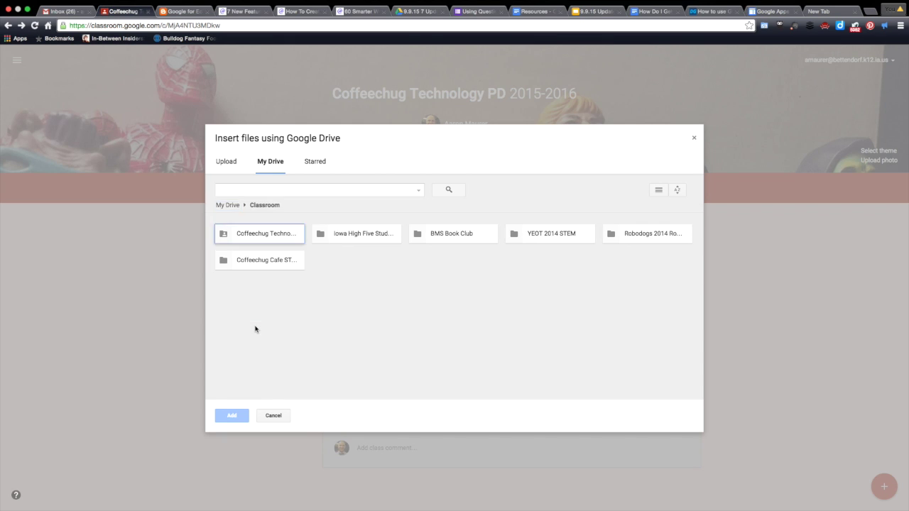
double_click(273, 238)
double_click(273, 237)
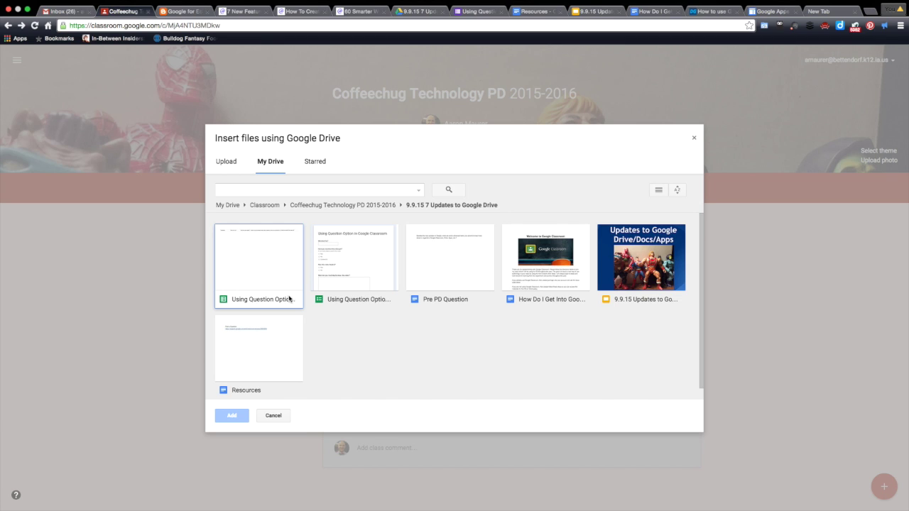
left_click(346, 261)
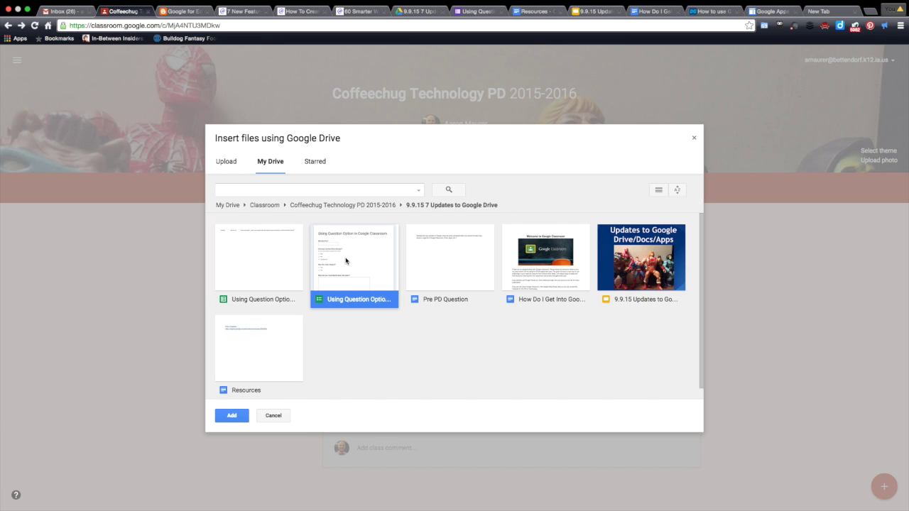
left_click(233, 417)
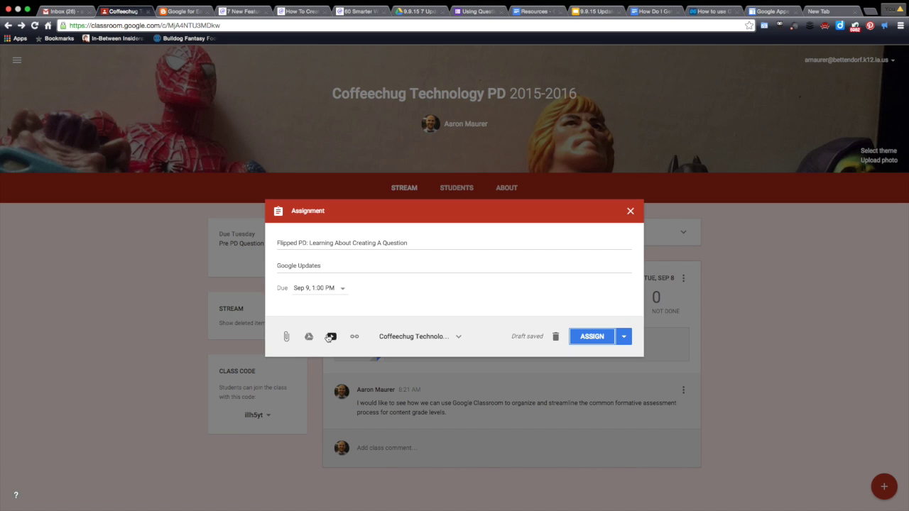
Step: Attach the 'Google Classroom Update: Posing a Question' YouTube video by pasting its URL
left_click(331, 337)
left_click(279, 161)
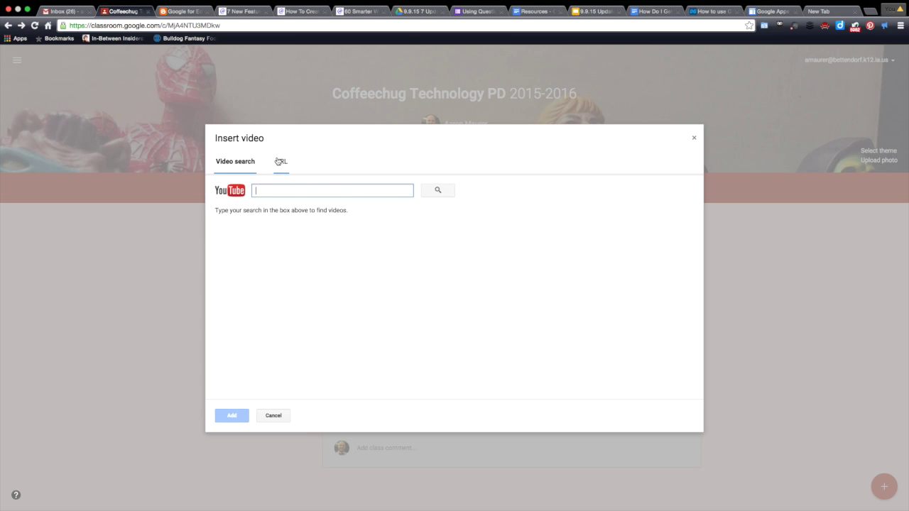
type("https://www.youtube.com/watch?v=-BePb65FK9I")
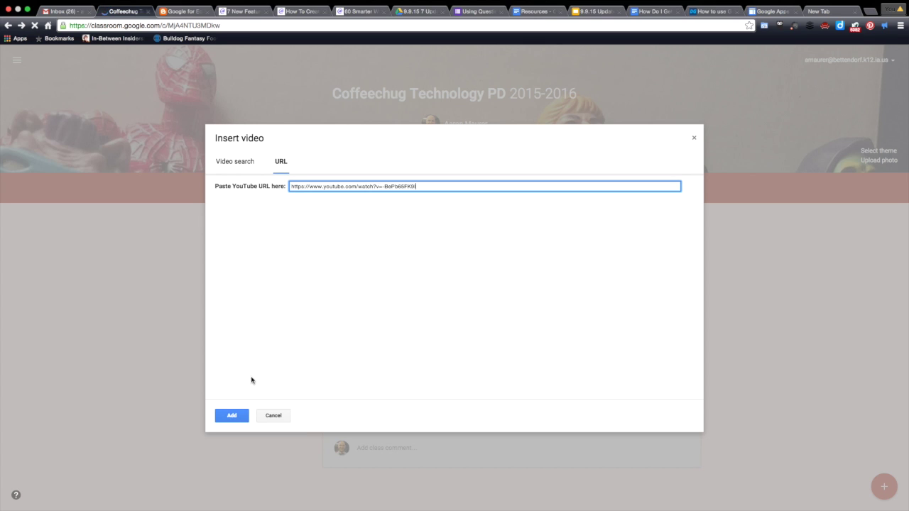
left_click(232, 417)
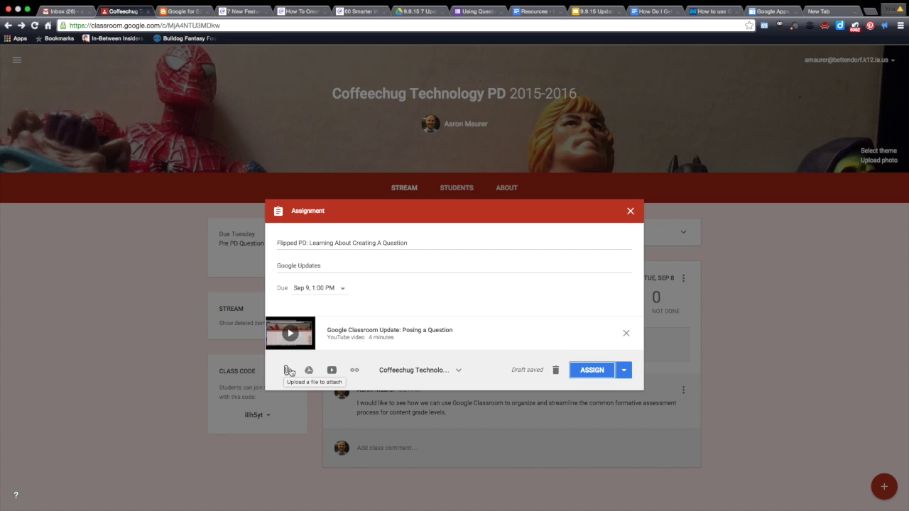
left_click(308, 372)
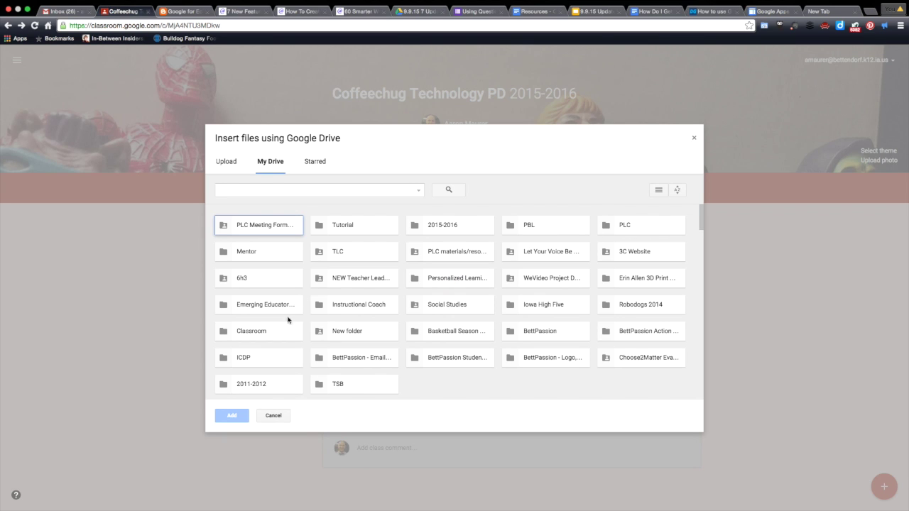
double_click(278, 332)
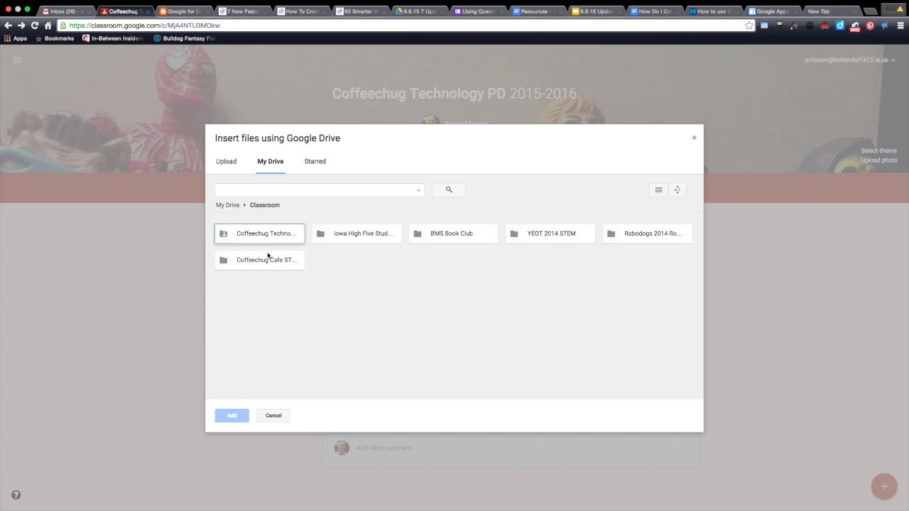
double_click(268, 239)
double_click(268, 239)
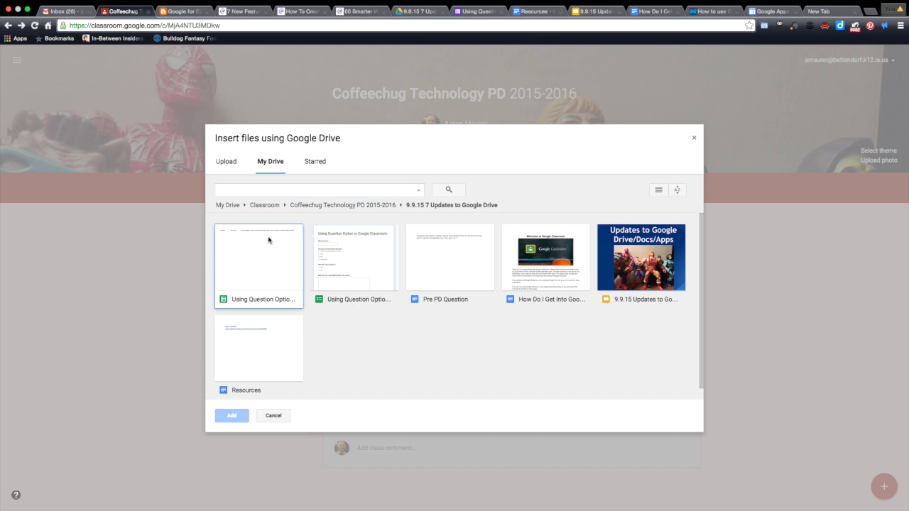
left_click(377, 258)
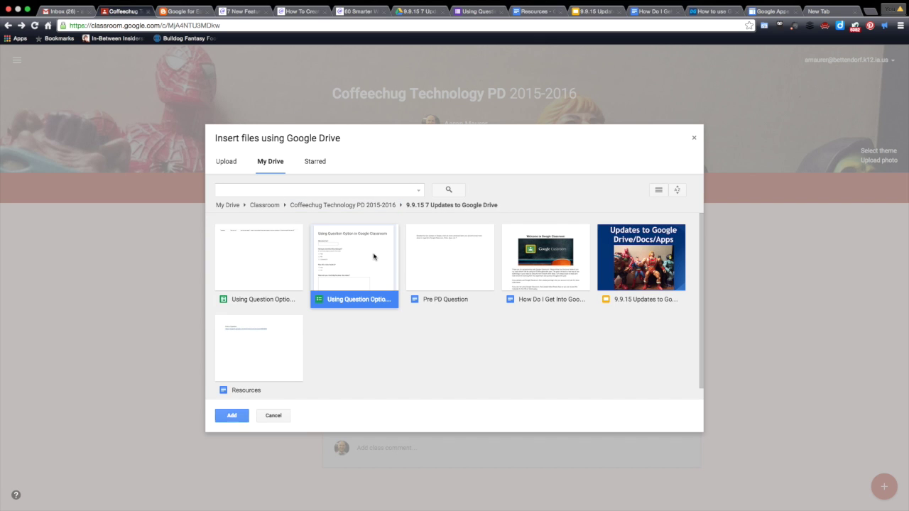
left_click(231, 416)
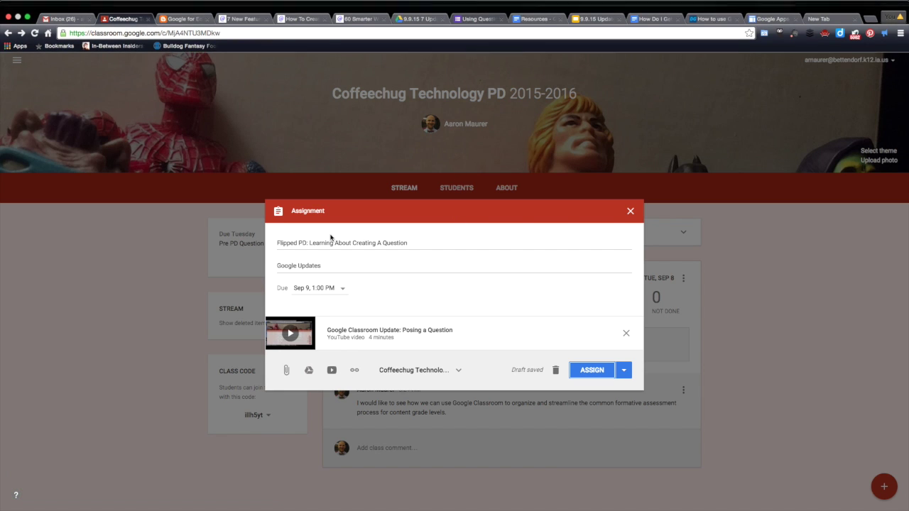
Step: Copy the share link of the 'Using Question Option in Google Classroom' form from its Send dialog
left_click(473, 12)
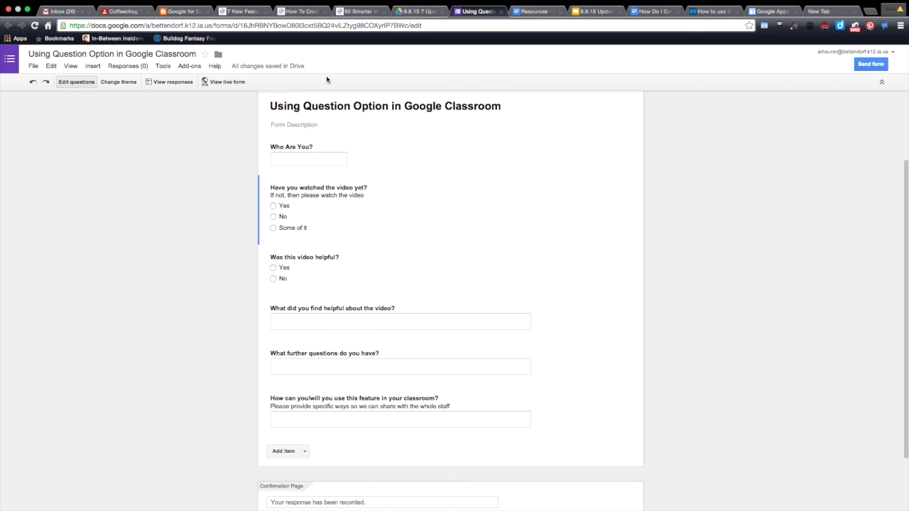
left_click(871, 64)
left_click(452, 239)
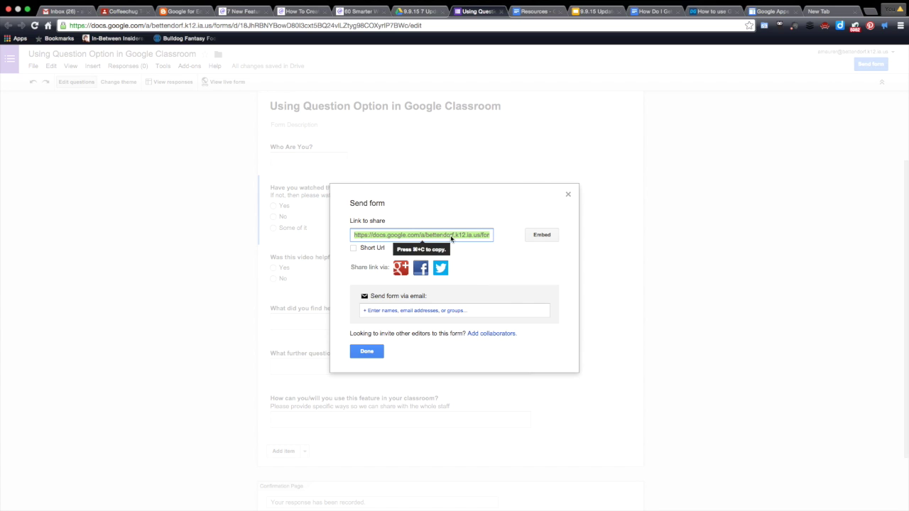
left_click(367, 351)
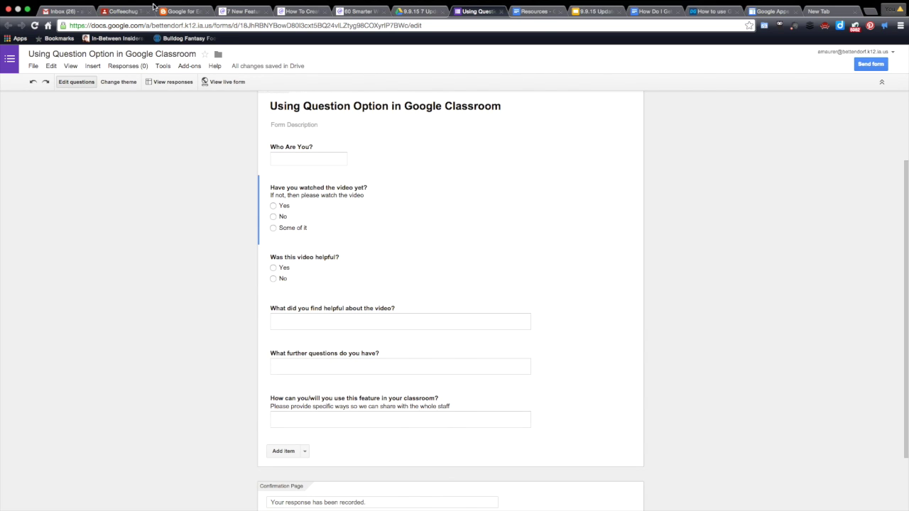
Step: Back in Classroom, add the copied form URL as a link attachment to the assignment
left_click(122, 11)
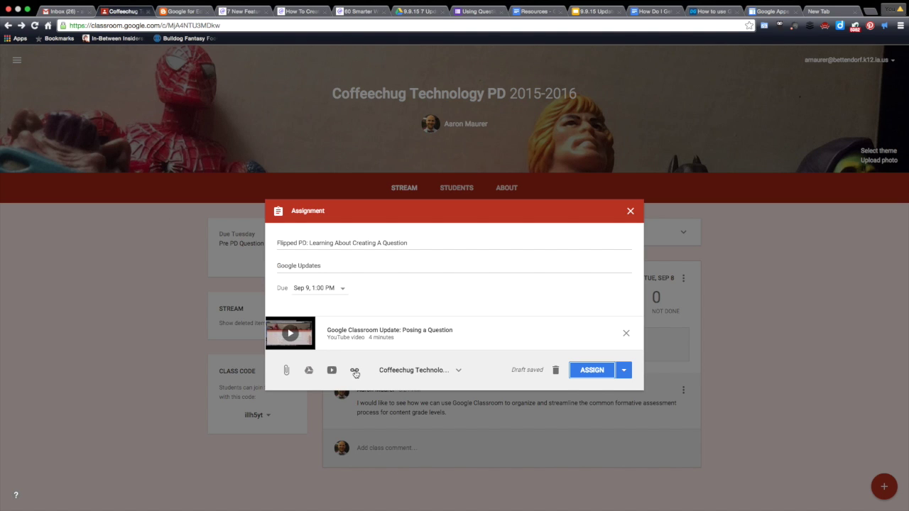
left_click(354, 370)
type("https://docs.google.com/a/bettendorf.k12.ia.us/forms/d/18JhRBNYBowD80l3cxt5BQ24vlLZtyg98COXyrIP7BWc/viewform?usp=send_form")
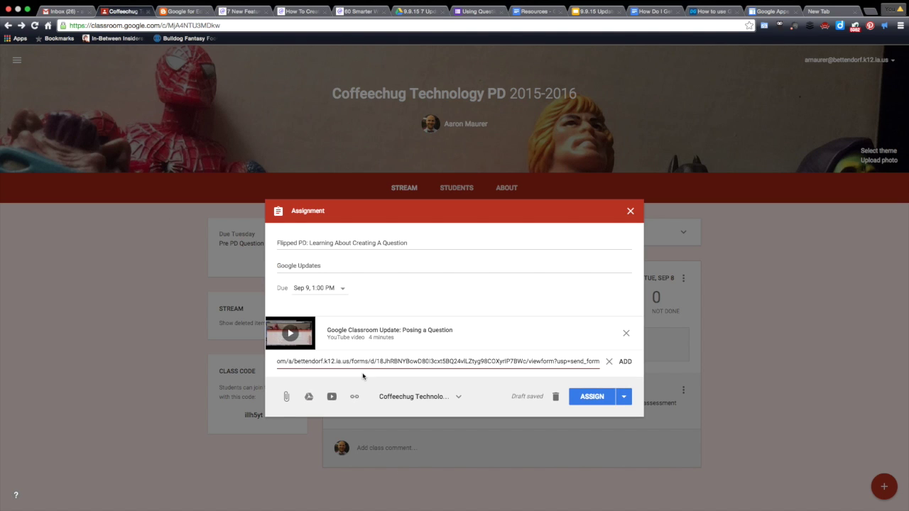
left_click(624, 362)
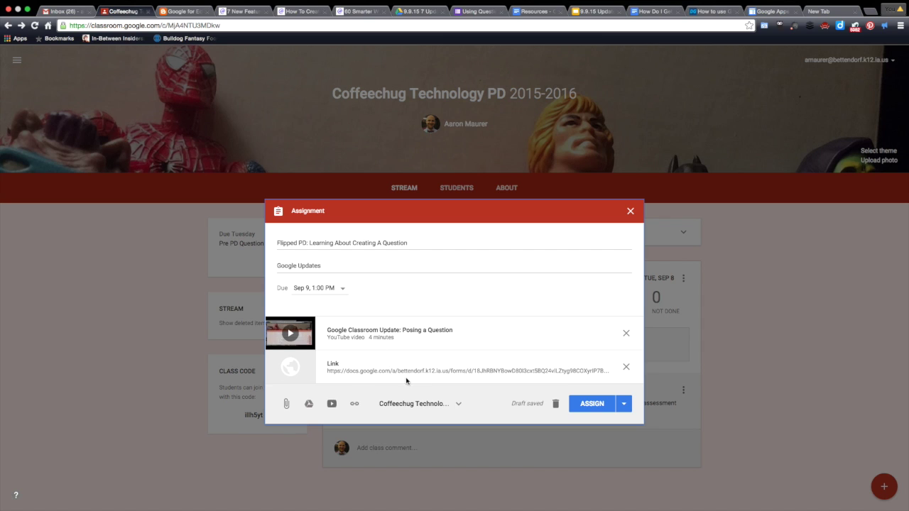
Step: Append ': Fill out the link after watching the video' after 'Google Updates' in the description
left_click(343, 266)
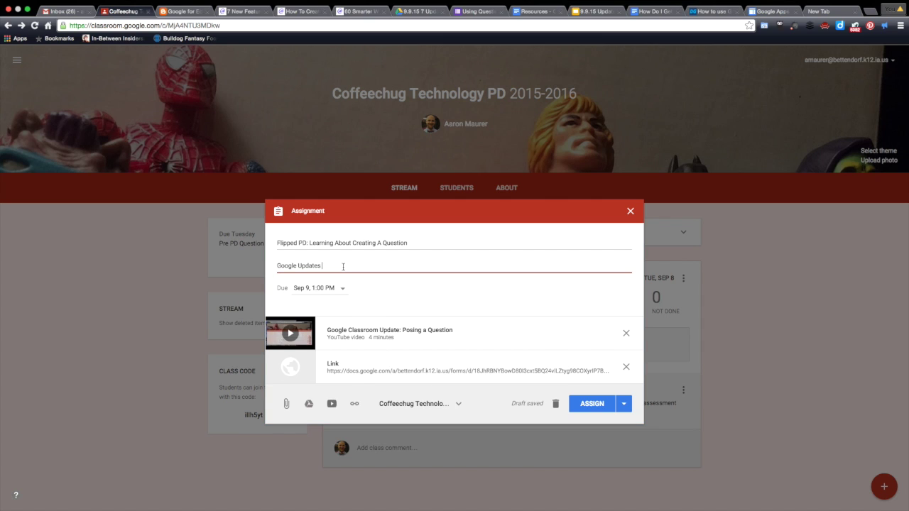
type(": ")
type("Fill out th")
type("e Link for")
key("BackSpace")
key("BackSpace")
key("BackSpace")
type("lin k")
type("k after watching")
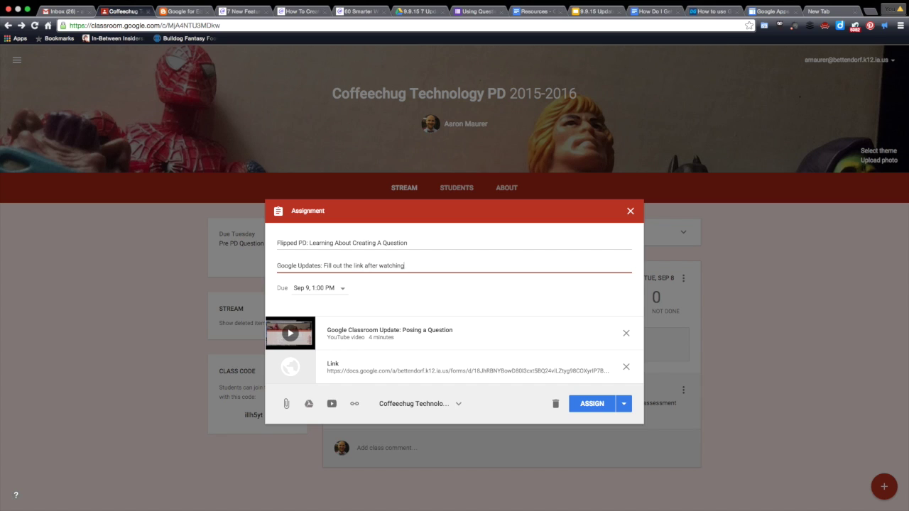
type(" the video.")
Step: Post the Flipped PD assignment to the class with the Assign option
left_click(624, 404)
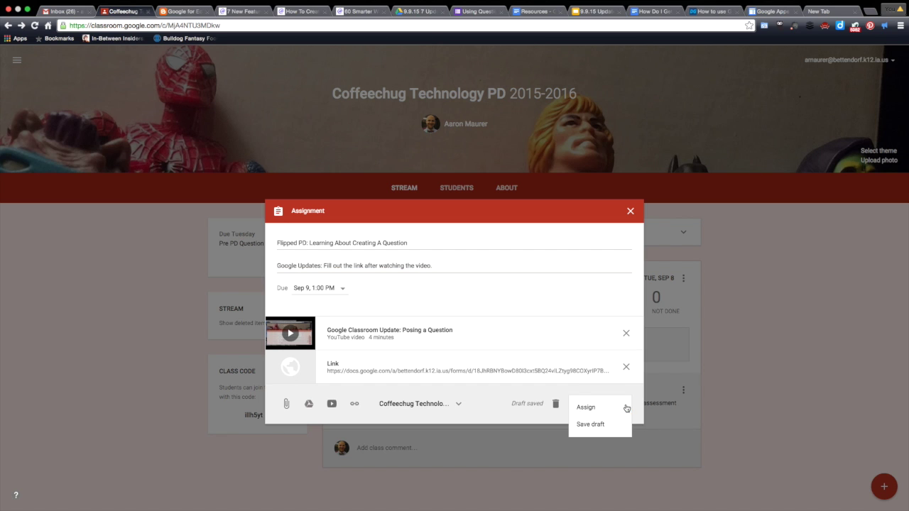
left_click(587, 406)
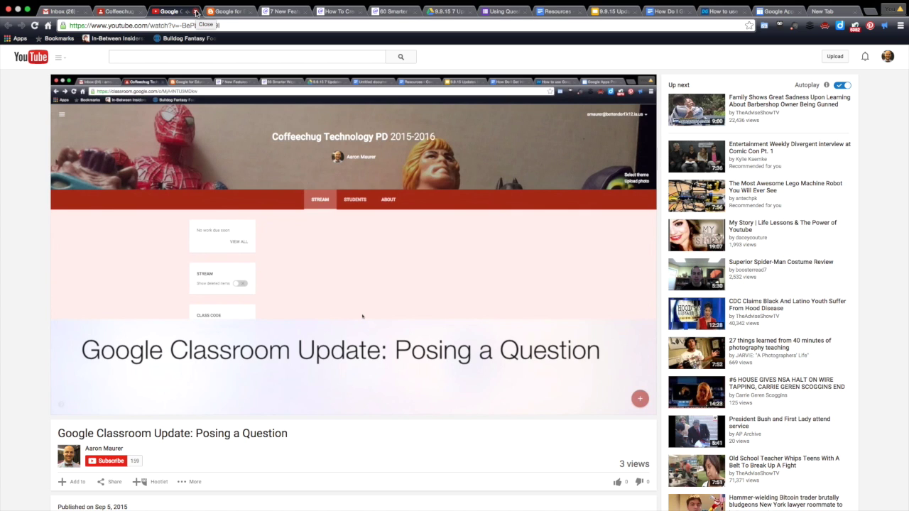
Step: Close the YouTube video, review the live form past the Powerbot notice, then close it
left_click(197, 12)
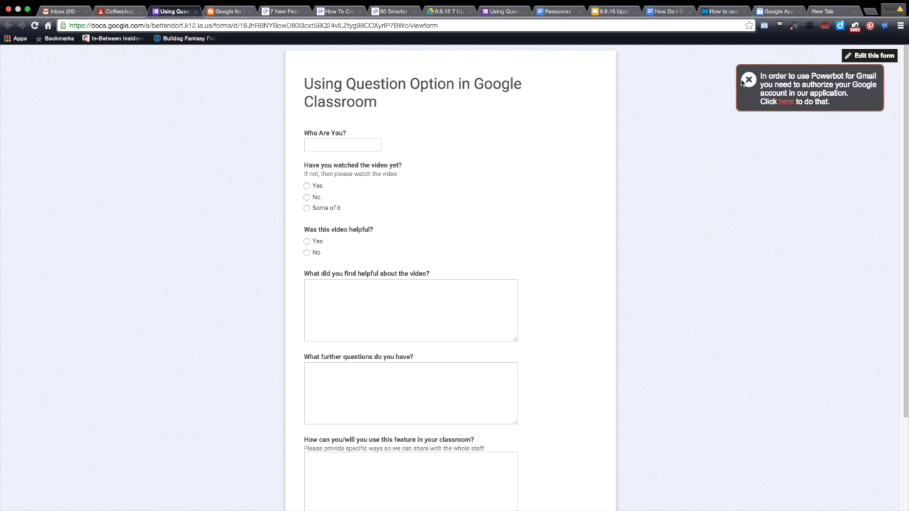
left_click(749, 80)
scroll(439, 245, "down", 4)
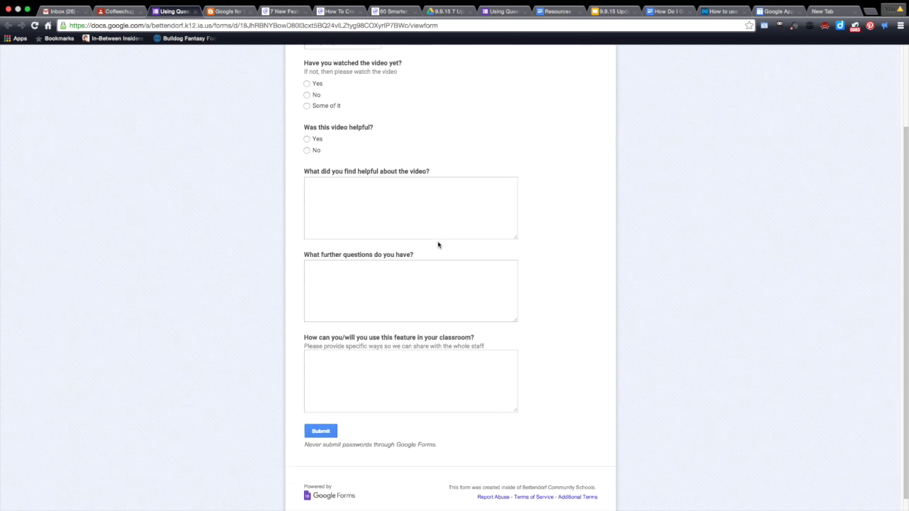
scroll(439, 246, "up", 4)
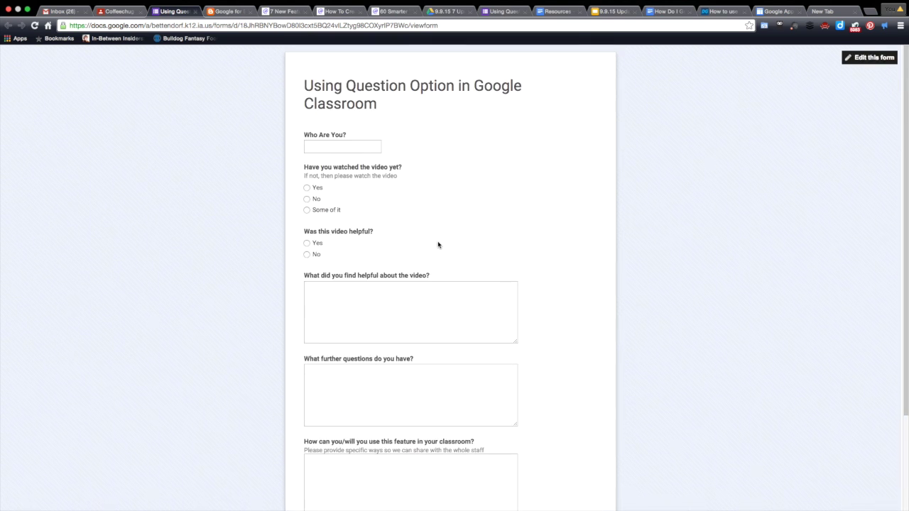
left_click(195, 12)
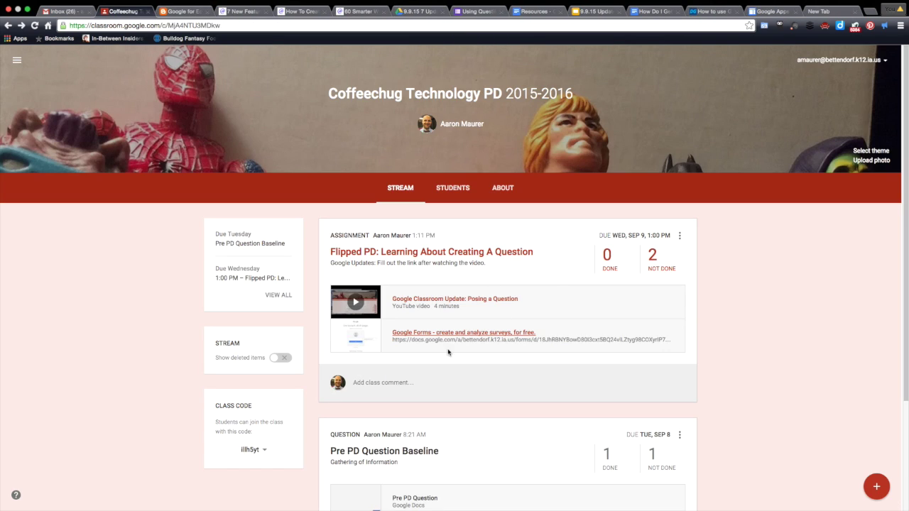
Step: Reopen the posted assignment for editing, confirm the form link opens, and save it
left_click(680, 236)
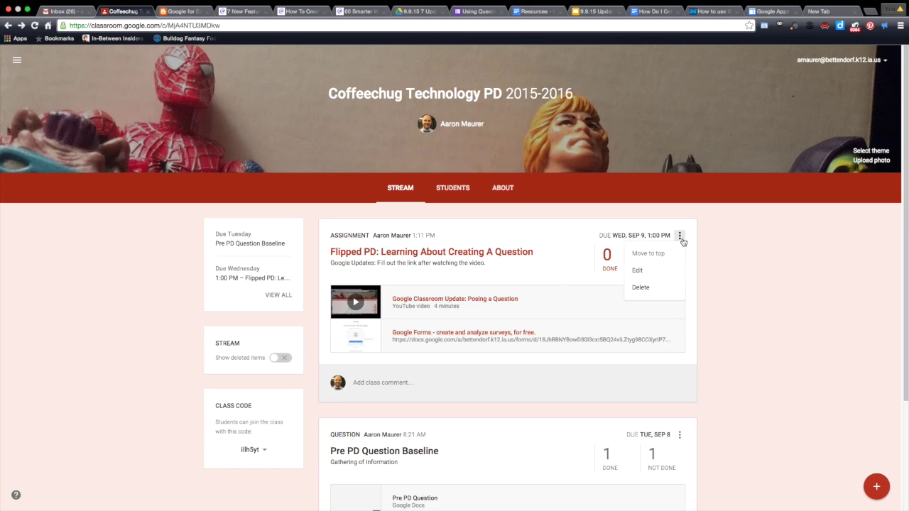
left_click(639, 272)
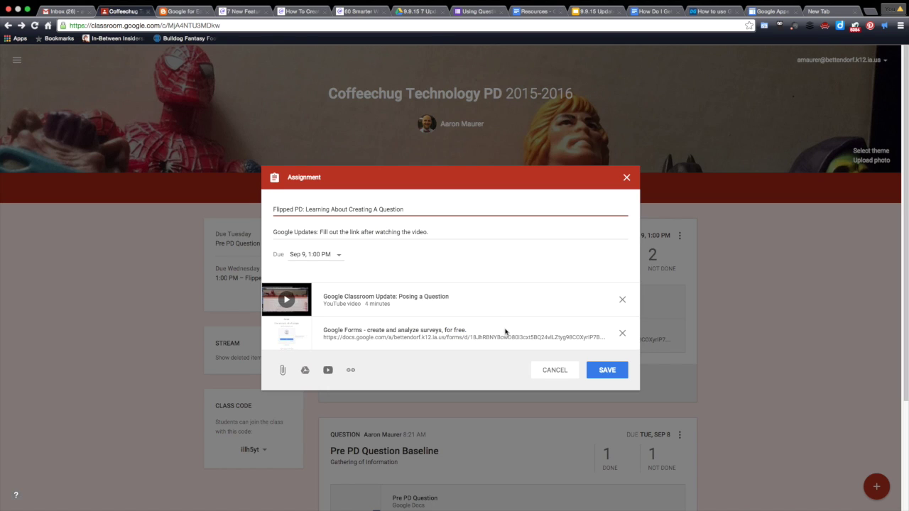
left_click(421, 332)
left_click(195, 11)
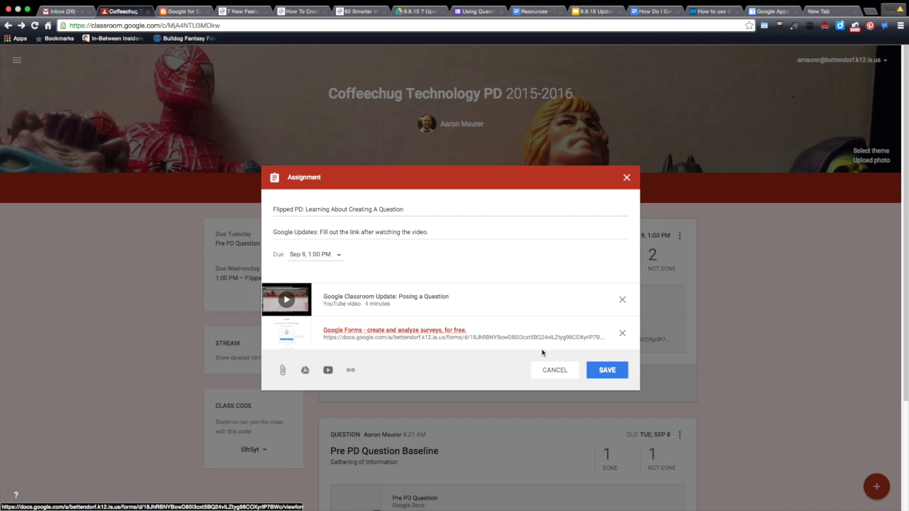
left_click(605, 374)
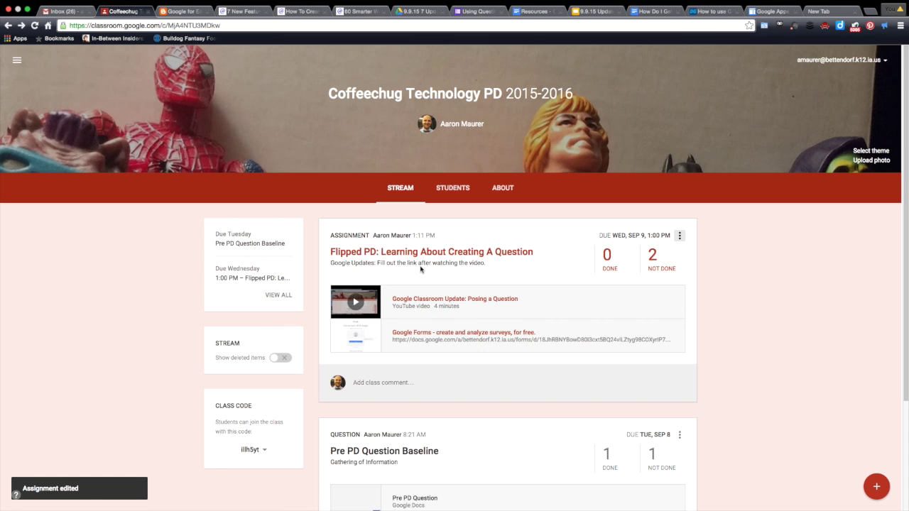
left_click(681, 237)
Step: Reopen the assignment for editing and replace the description with 'Step 1: Please watch the video'
left_click(665, 275)
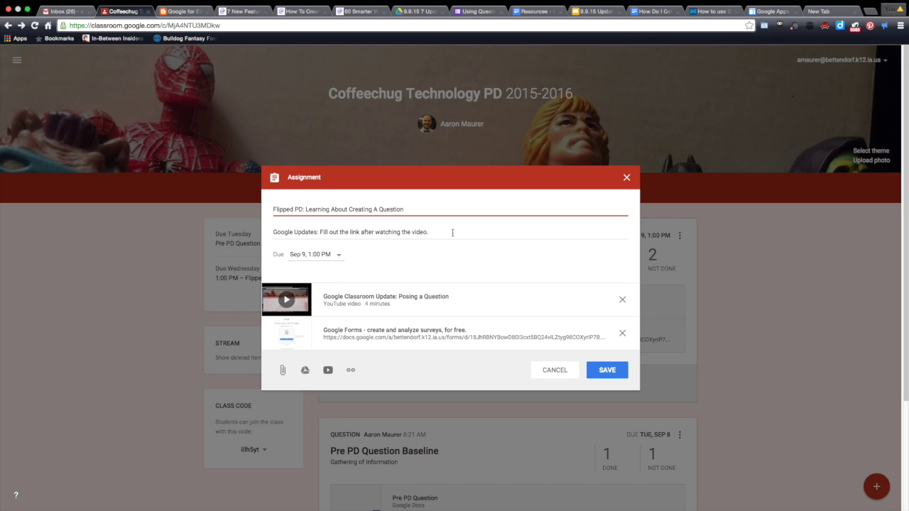
left_click_drag(453, 233, 230, 230)
type("Flipp")
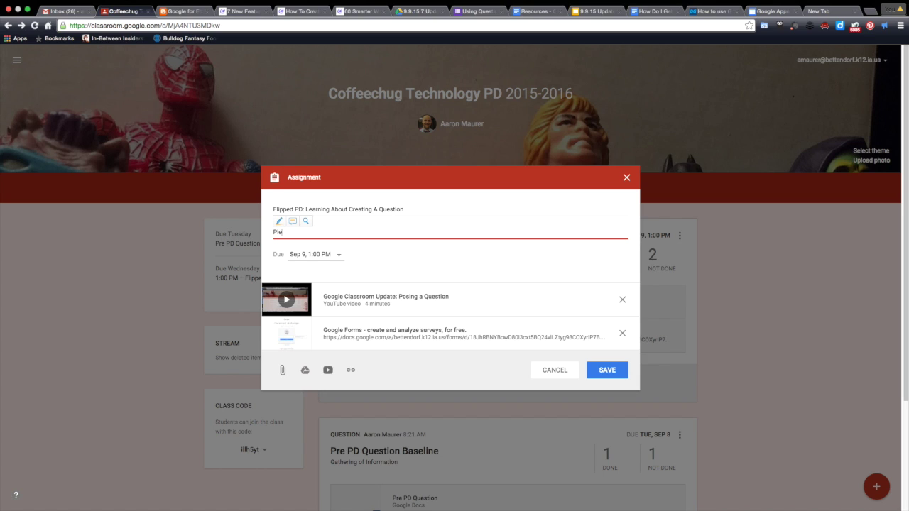
key("BackSpace")
key("BackSpace")
key("BackSpace")
key("BackSpace")
key("BackSpace")
type("Step 1: Please watch the video")
key("Return")
Step: Add 'Step 2: Click on the Google Form and complete the short question set' and a Step 3 to email the instructor, then save
type("Ste")
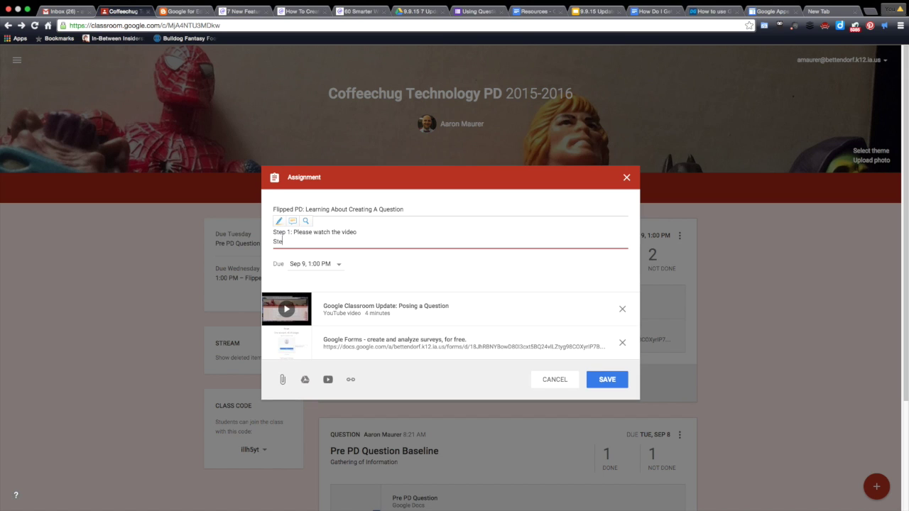
type("p 2: Click on the Google Form and complete the ")
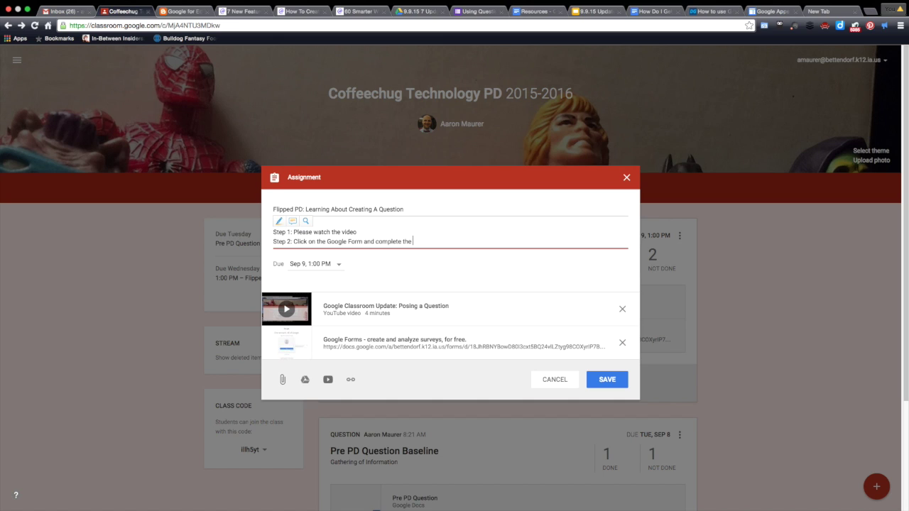
type("short qeustio")
key("BackSpace")
key("BackSpace")
key("BackSpace")
key("BackSpace")
key("BackSpace")
key("BackSpace")
type("uestion set")
key("Return")
type("S")
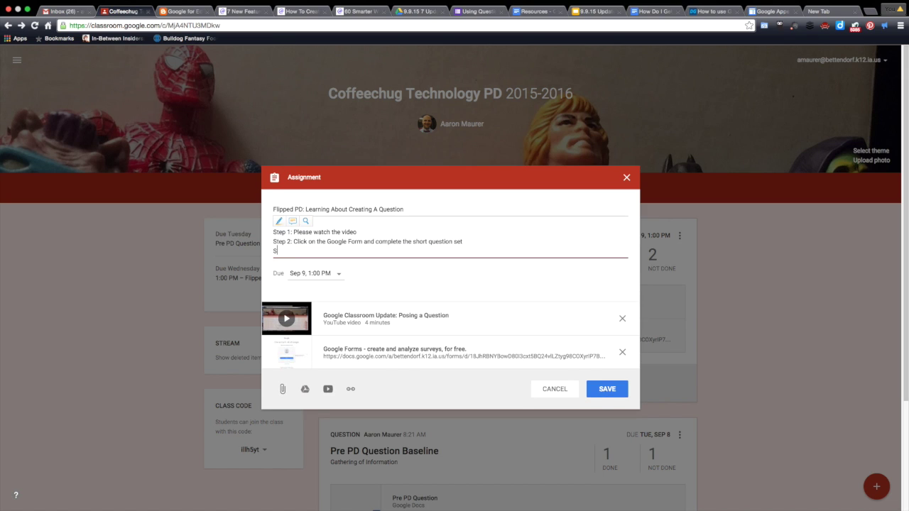
type("tep 3: Any questions please email Aaron Maurer")
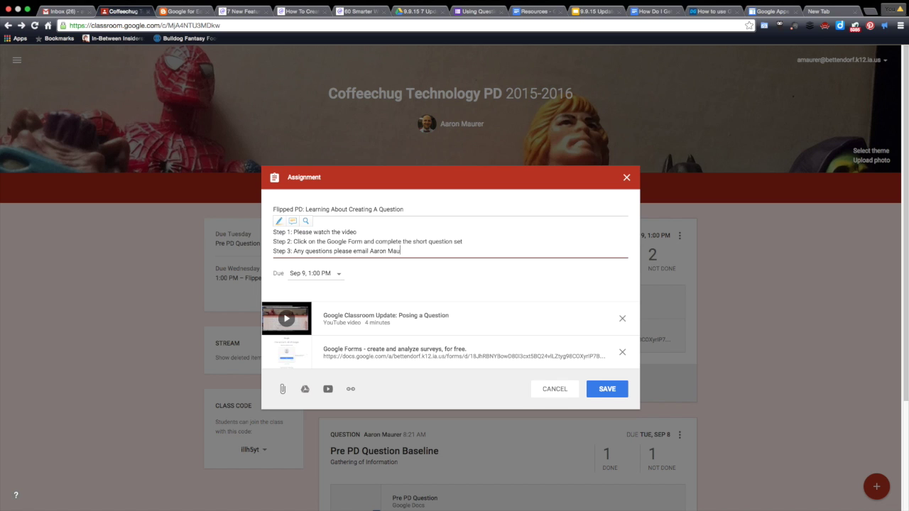
left_click(597, 393)
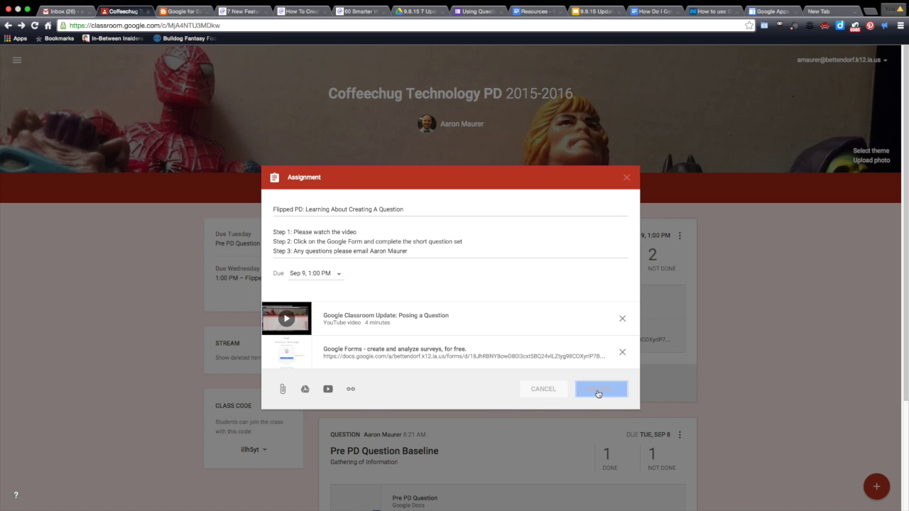